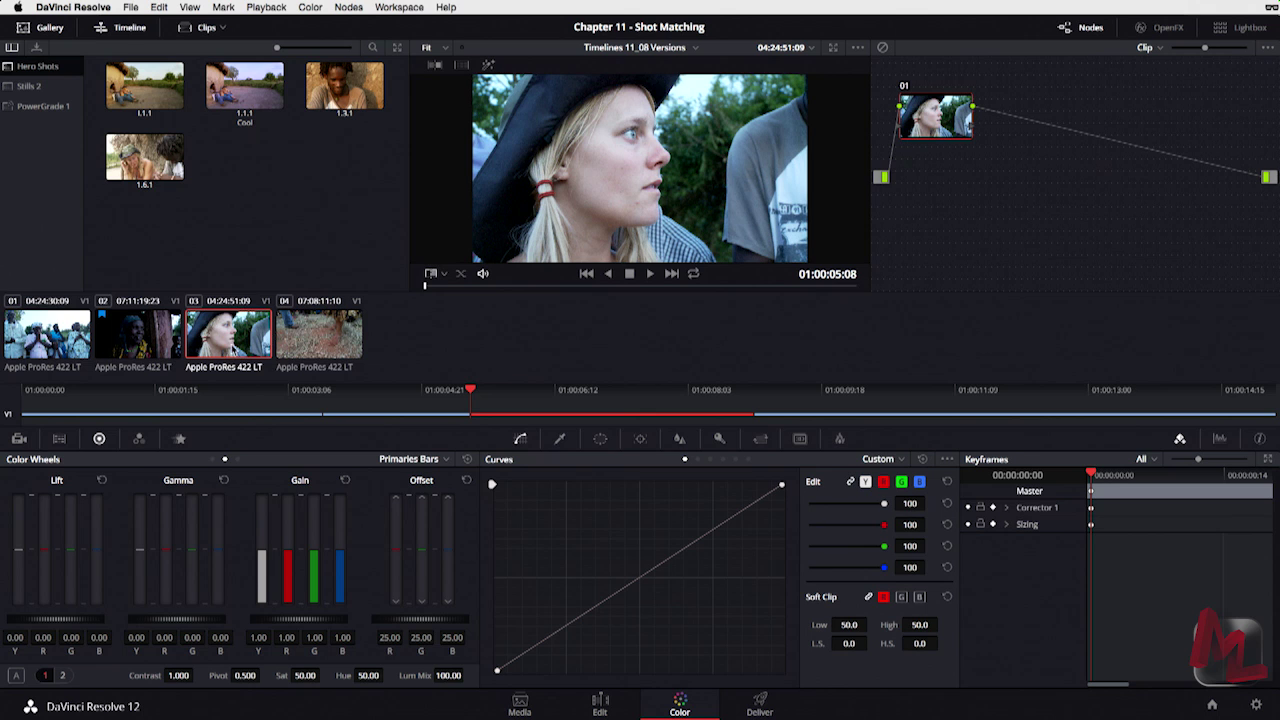
# Open the Stills 2 album and drop the Night Safari still onto clip 03's node editor
pyautogui.click(238, 340)
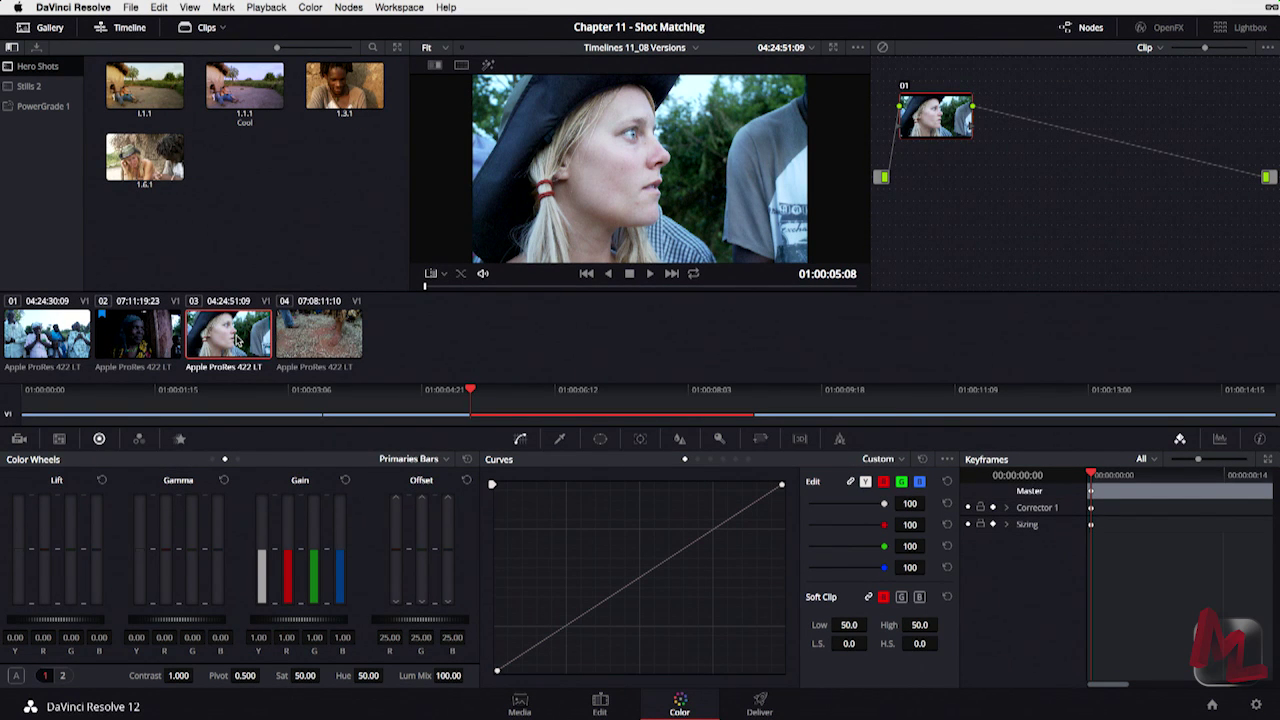
pyautogui.click(25, 89)
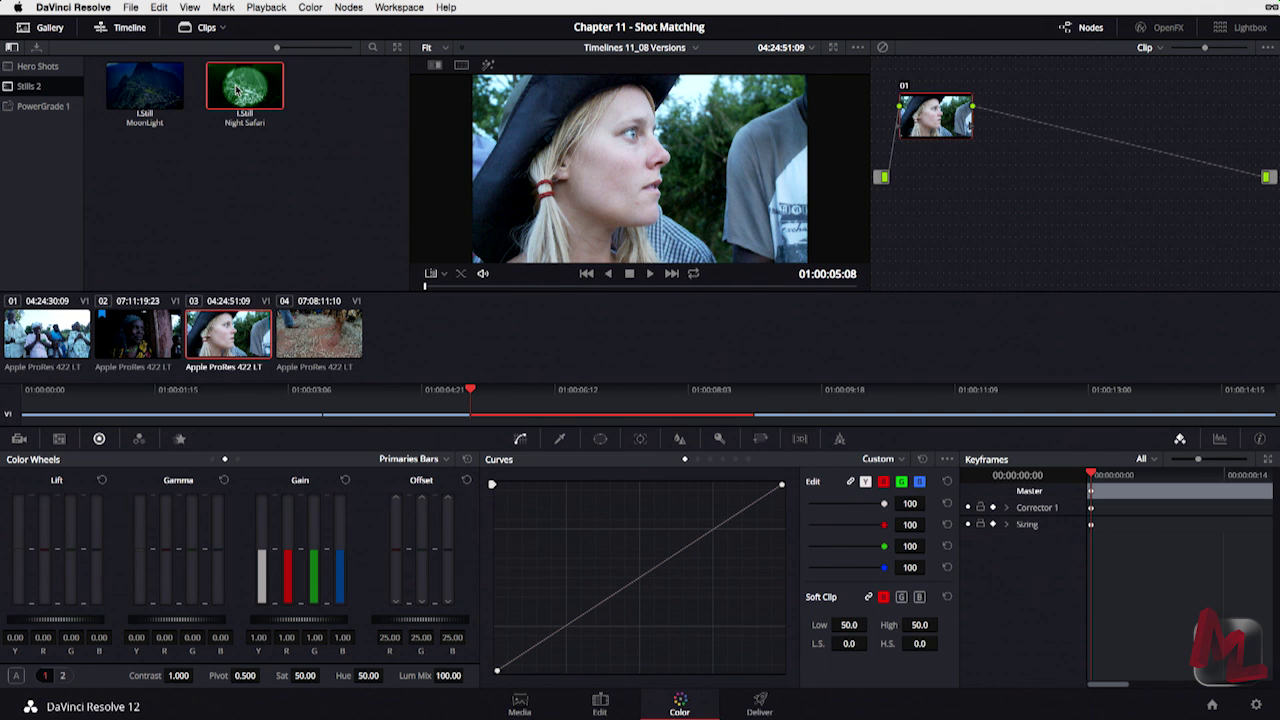
pyautogui.moveTo(237, 90); pyautogui.dragTo(937, 122)
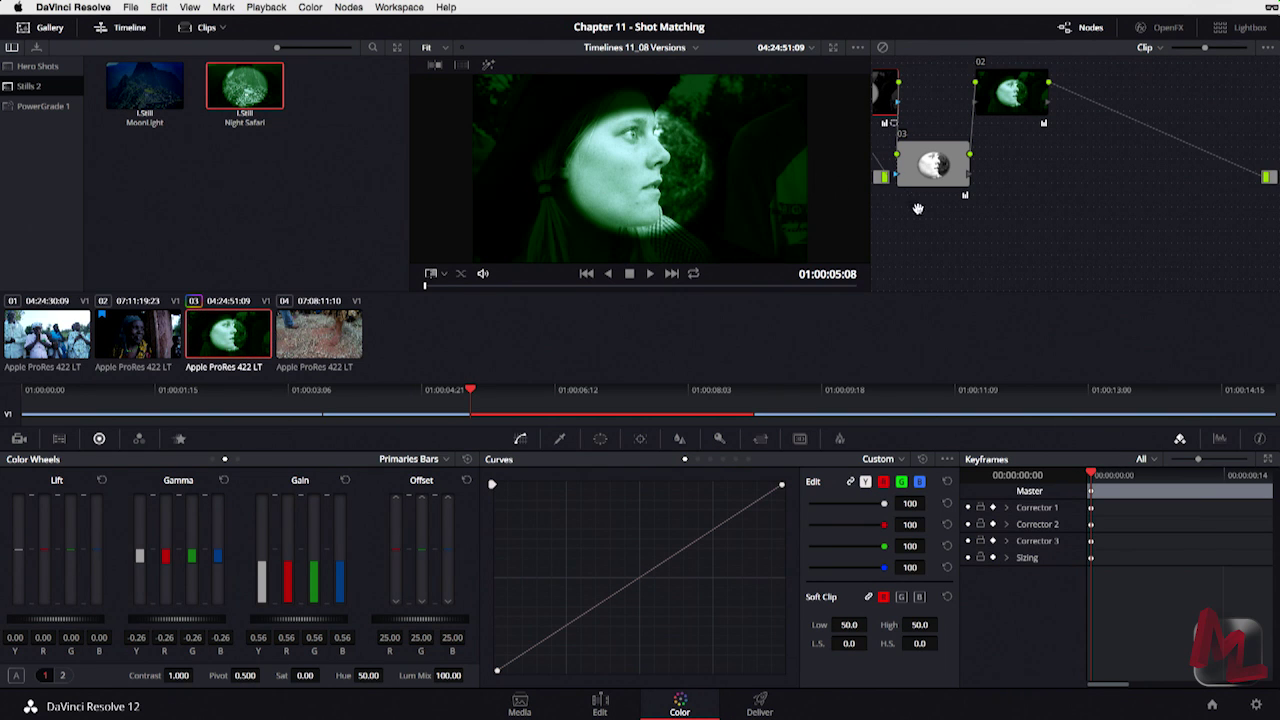
# Clean up clip 03's node graph into one row, then toggle node 02 off and on to compare
pyautogui.rightClick(1043, 186)
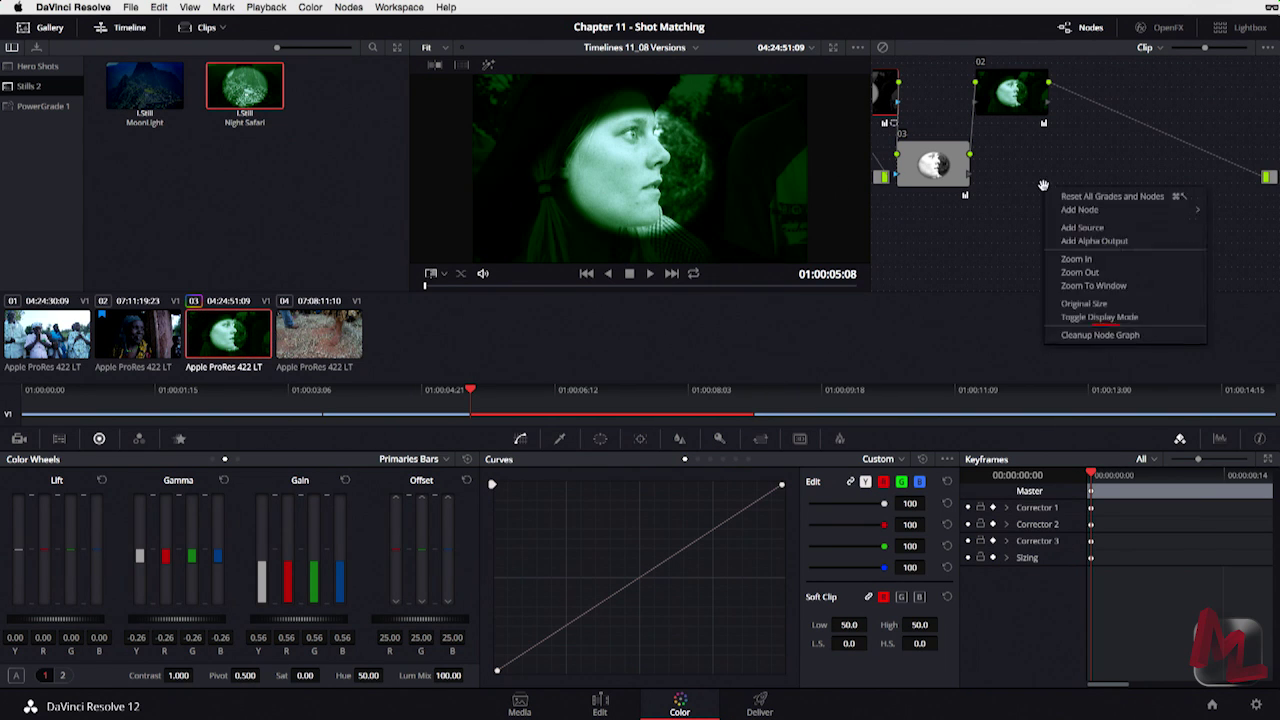
pyautogui.click(1110, 335)
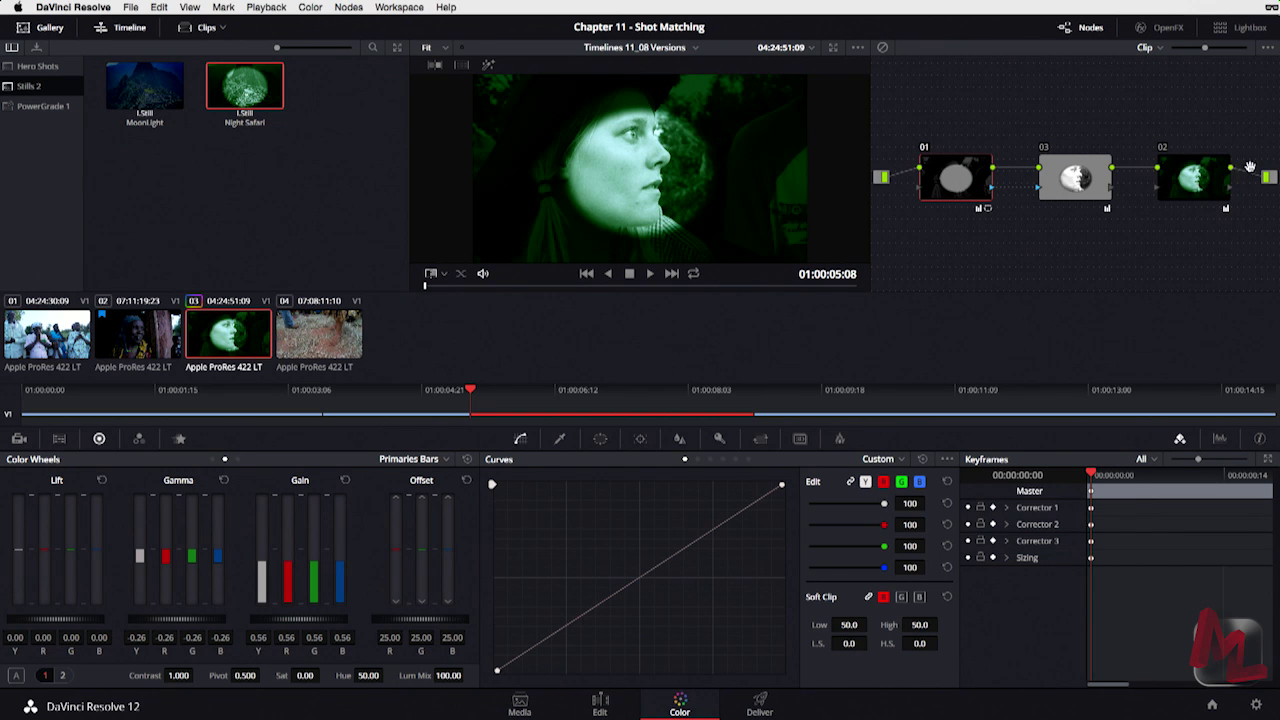
pyautogui.click(1161, 149)
pyautogui.click(1161, 149)
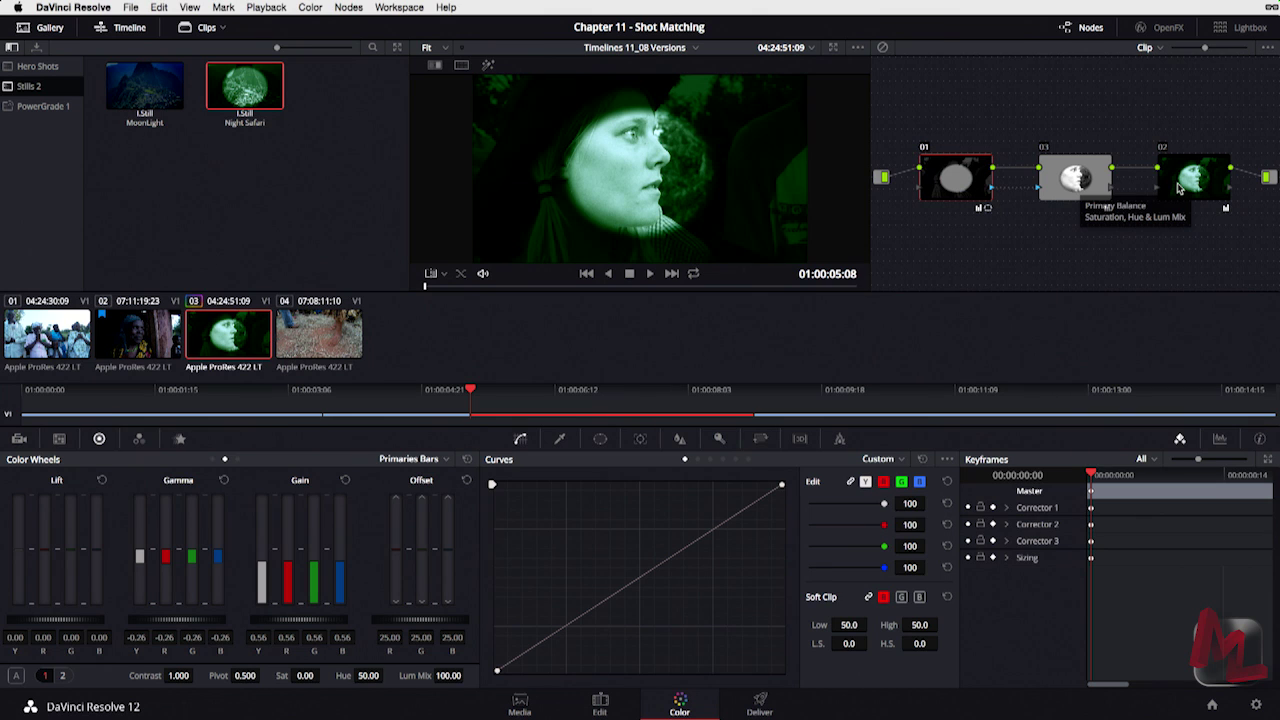
pyautogui.rightClick(218, 338)
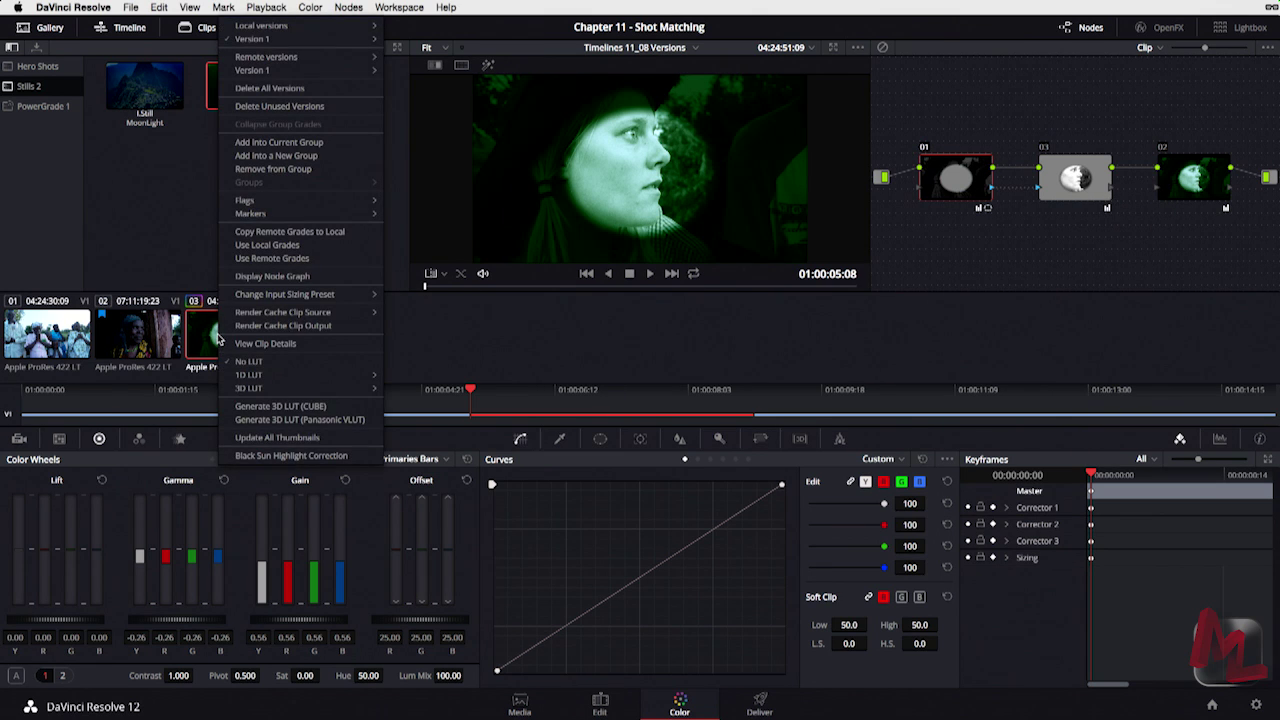
# Create a new local grade version for clip 03, replacing the default 'Version 2' name with 'Moonlight'
pyautogui.rightClick(224, 341)
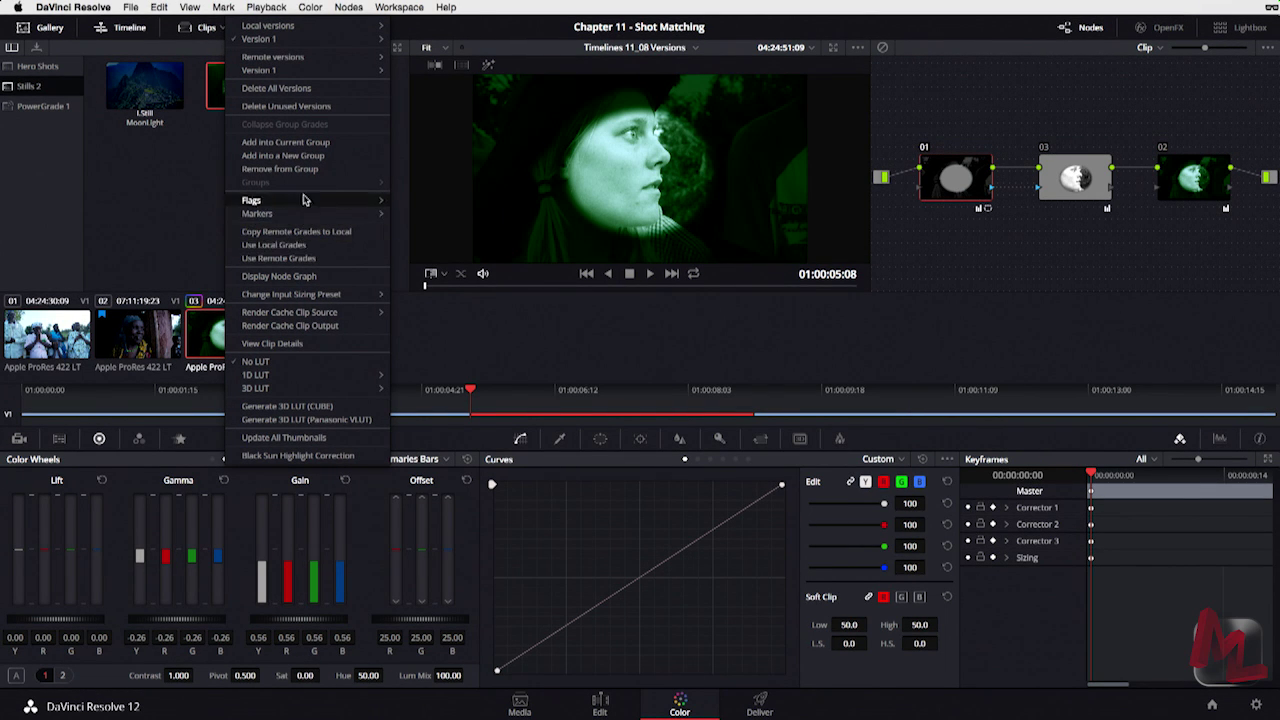
pyautogui.moveTo(286, 39)
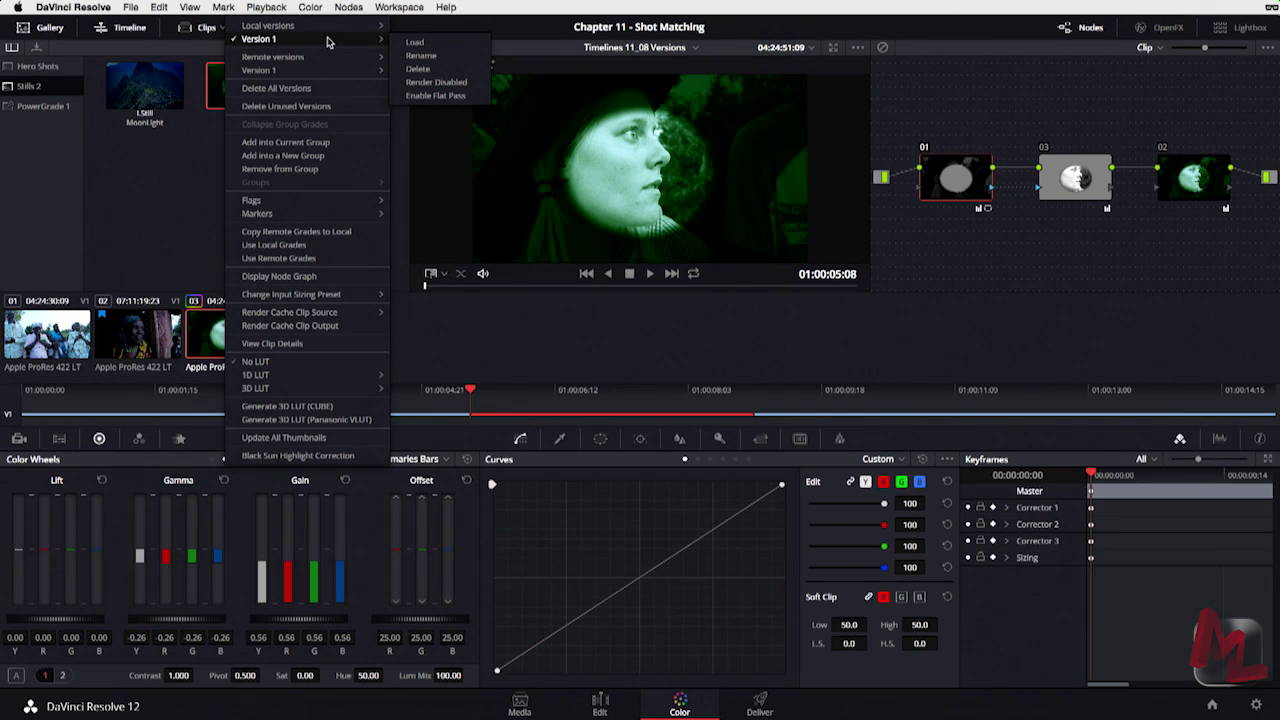
pyautogui.moveTo(330, 26)
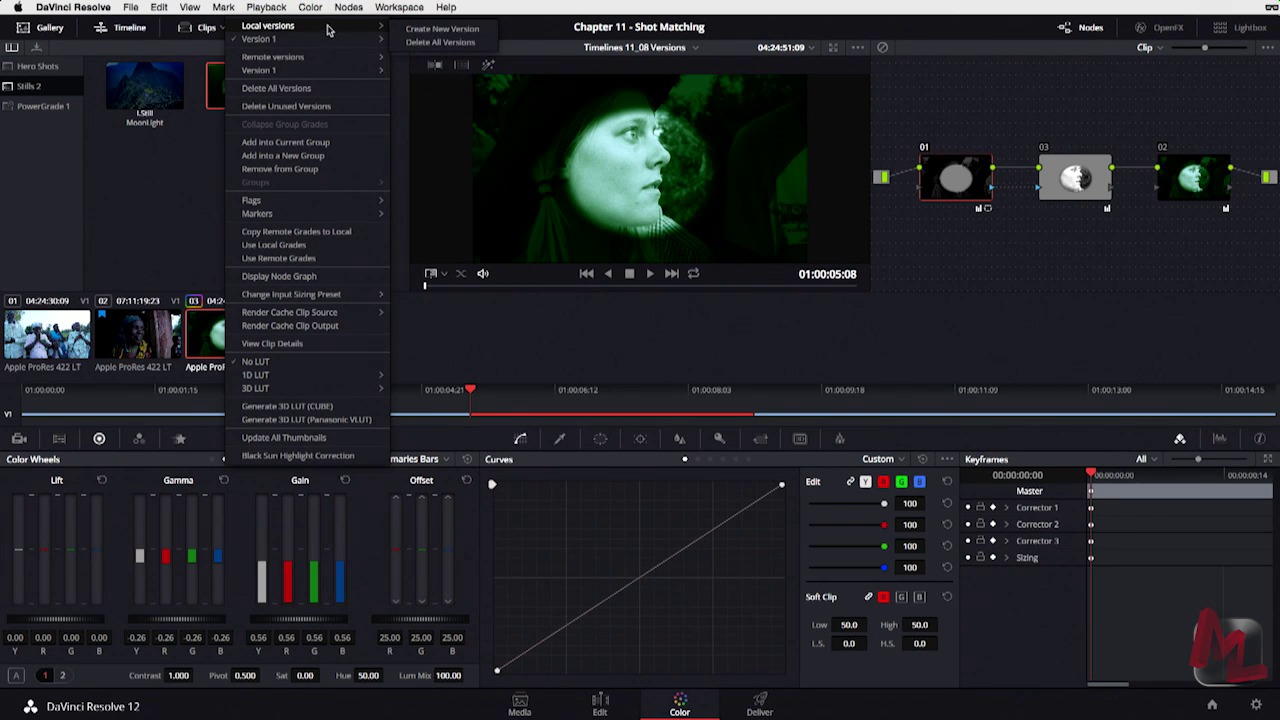
pyautogui.click(415, 33)
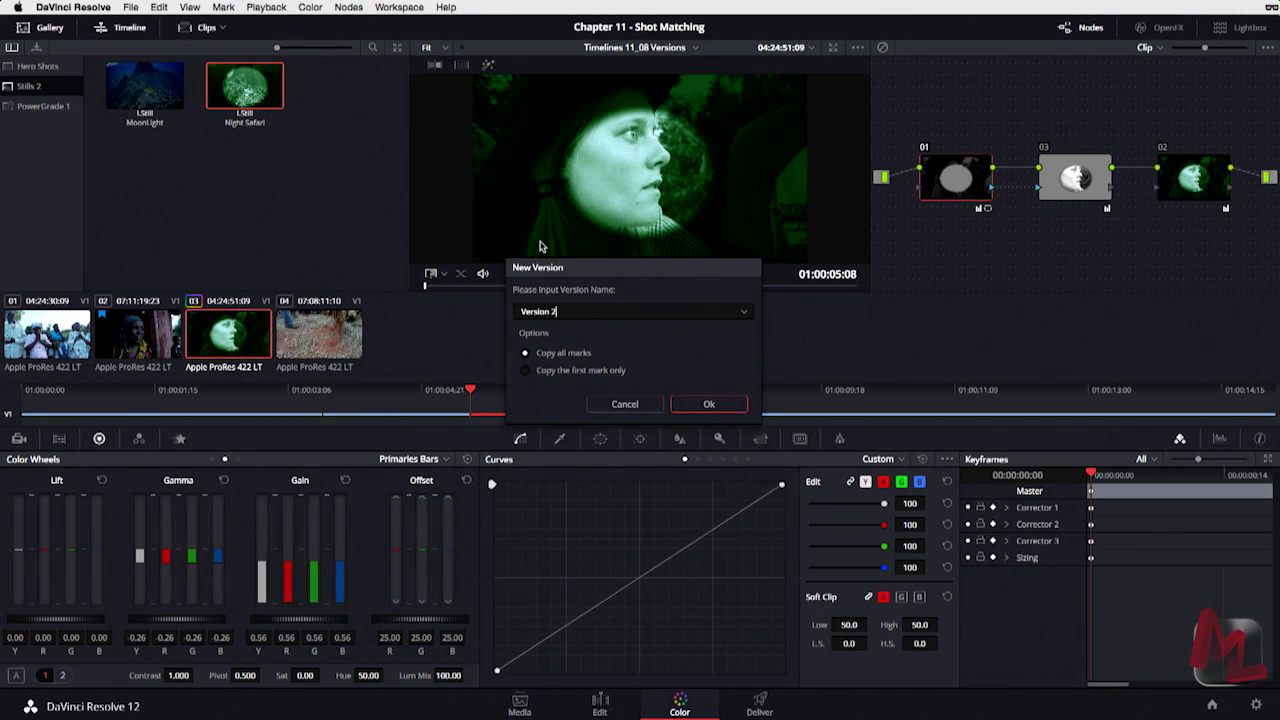
pyautogui.moveTo(587, 311); pyautogui.dragTo(516, 312)
pyautogui.write('Moonlight')
pyautogui.press('Return')
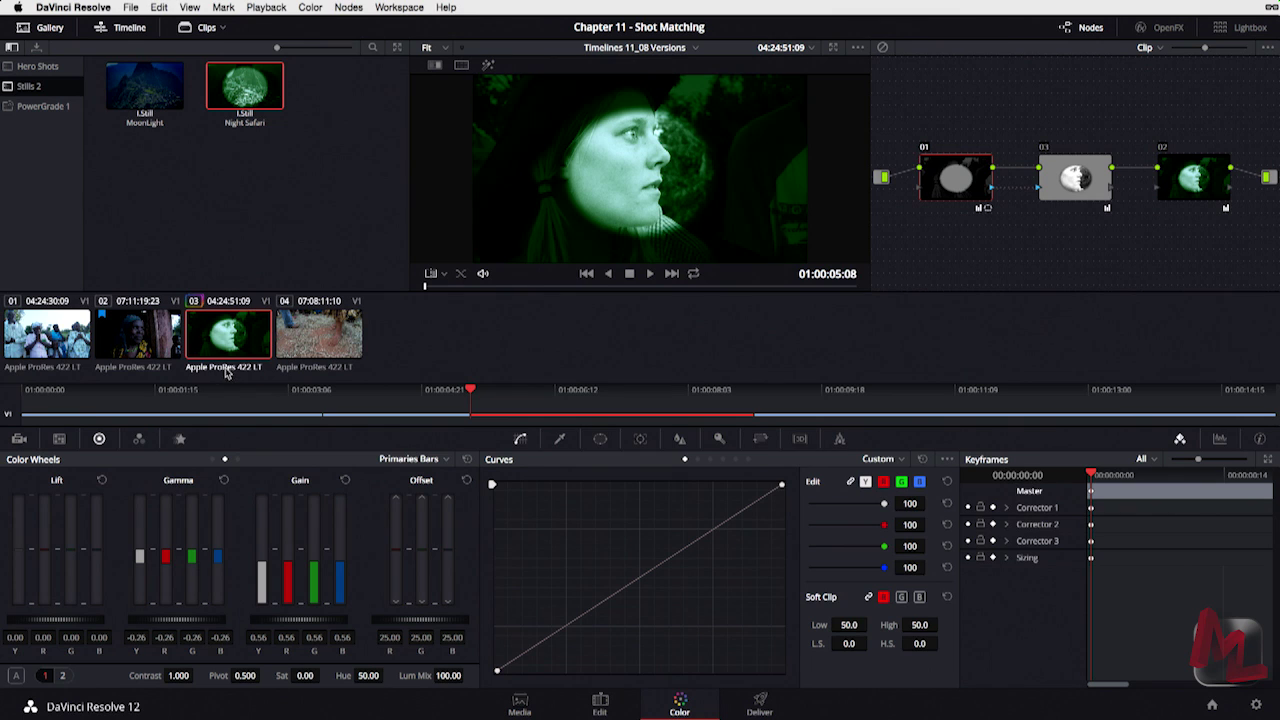
# Show version names on clip thumbnails and reset all grades and nodes on the Moonlight version
pyautogui.click(226, 371)
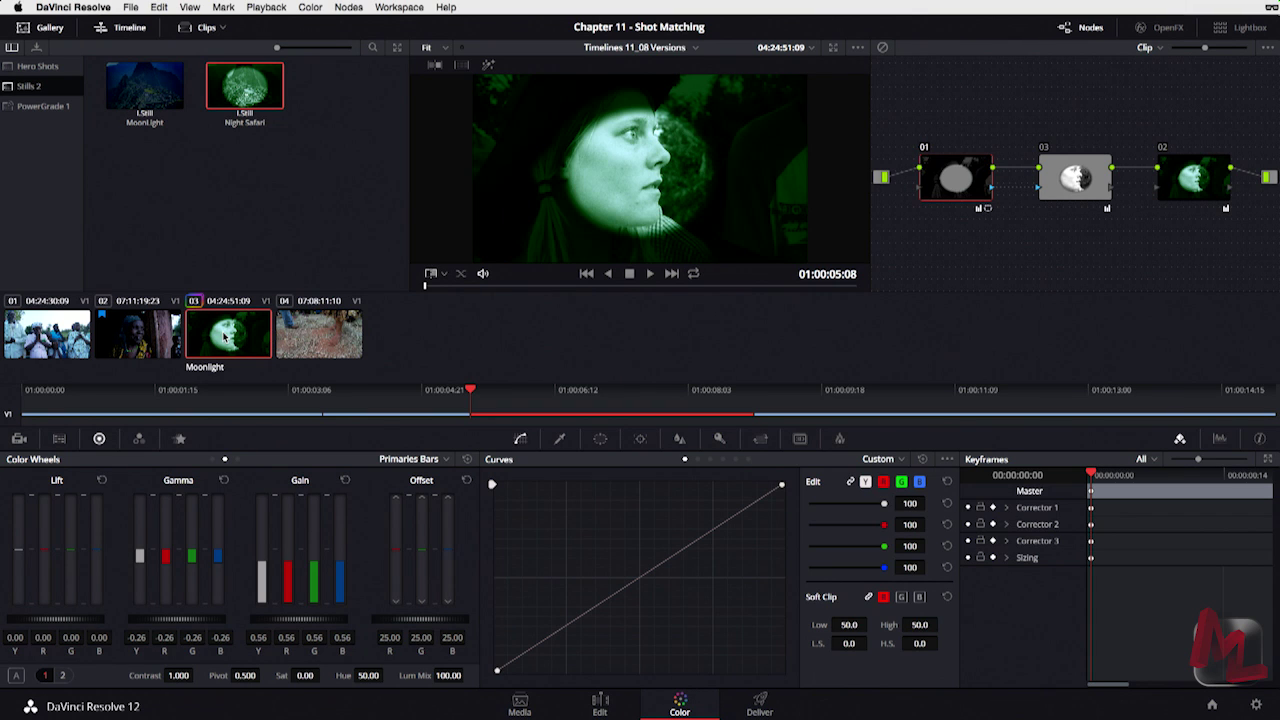
pyautogui.click(311, 7)
pyautogui.click(313, 48)
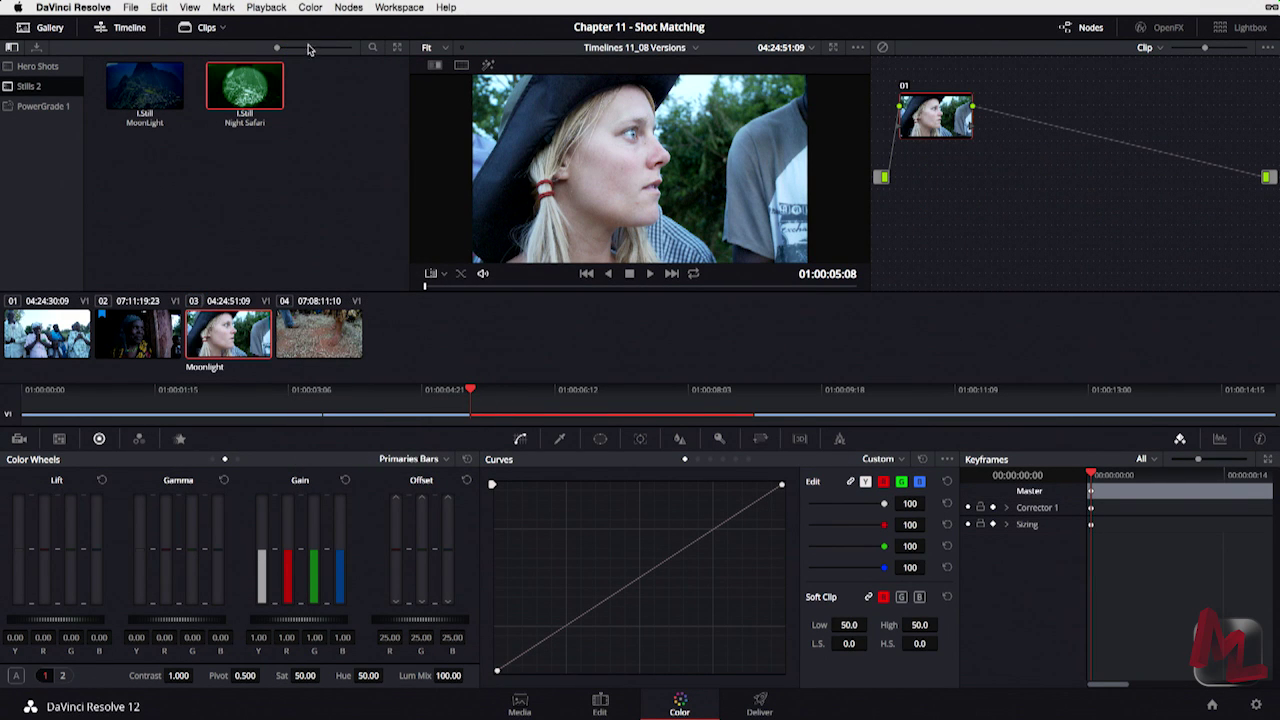
# Load clip 03's green Version 1 grade
pyautogui.rightClick(215, 329)
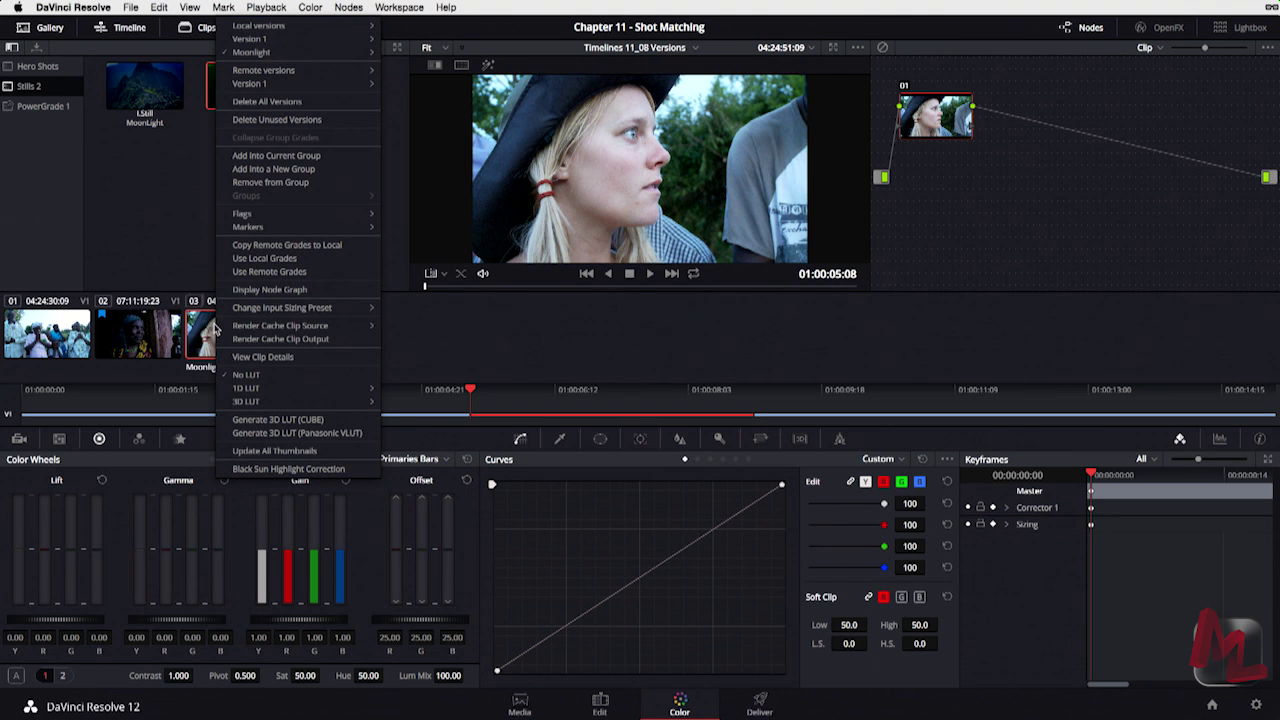
pyautogui.moveTo(289, 42)
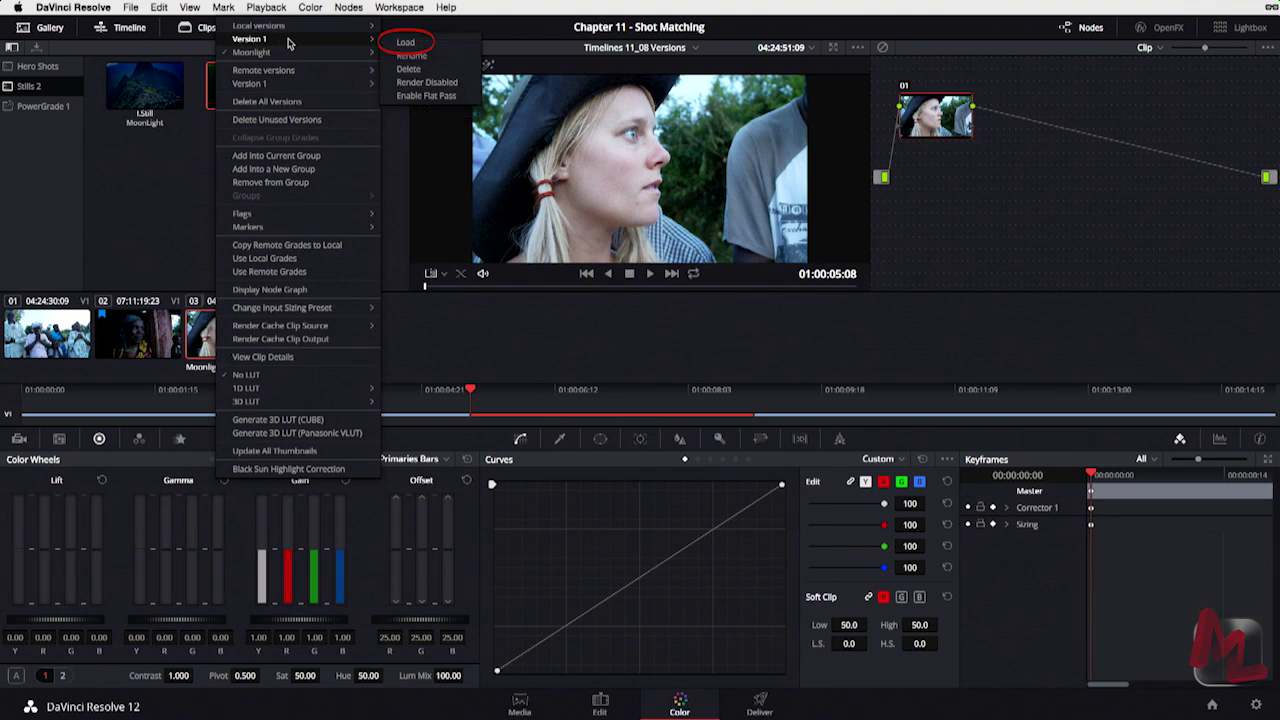
pyautogui.click(405, 42)
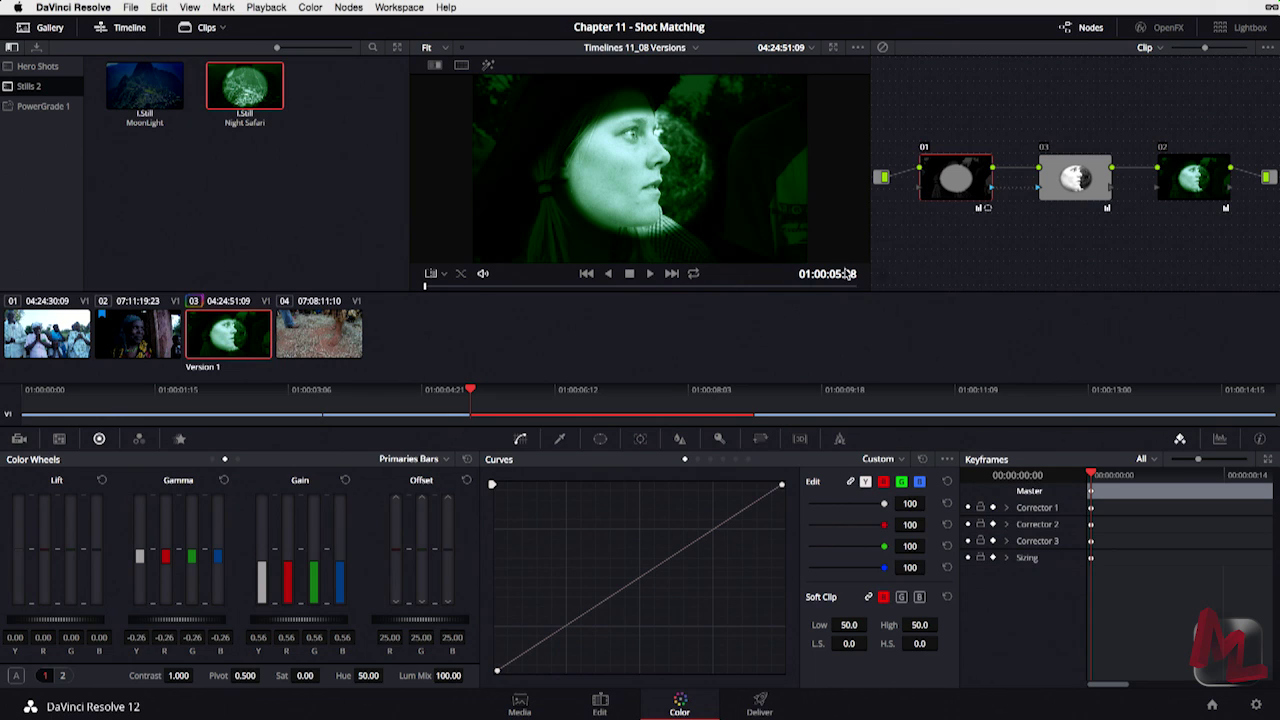
# Rename local Version 1 to 'Night Safari'
pyautogui.rightClick(216, 350)
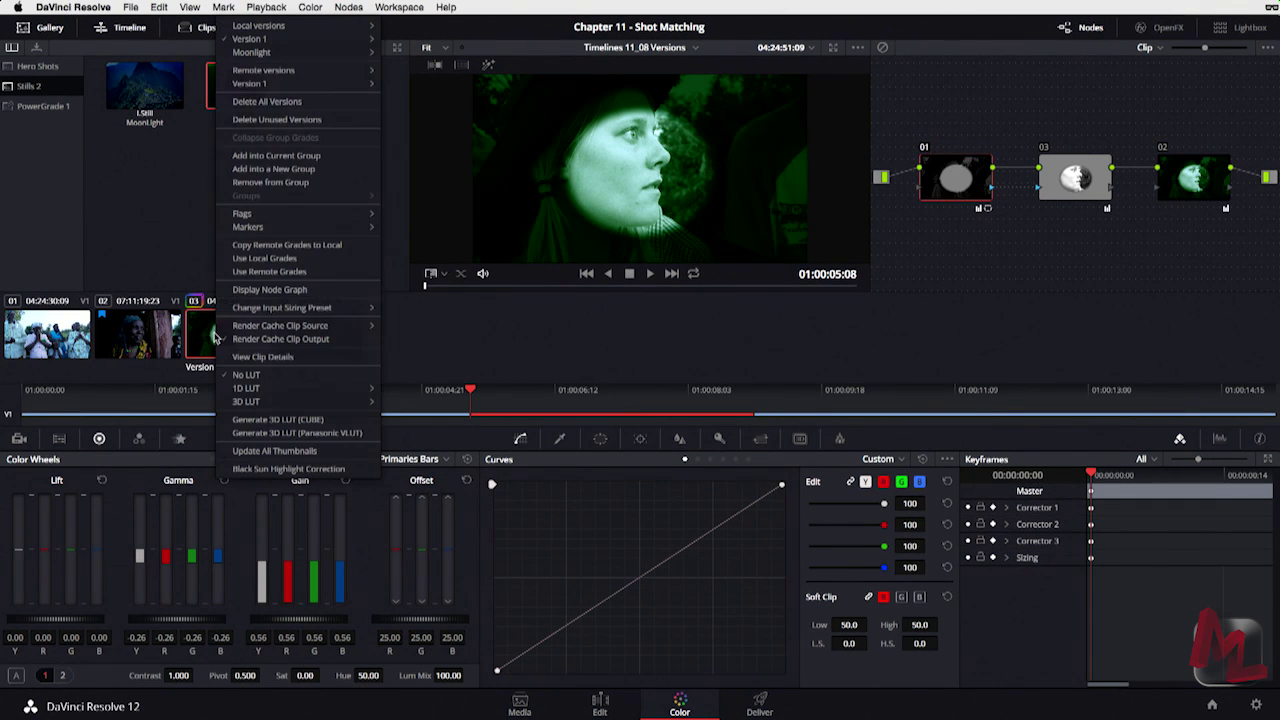
pyautogui.click(397, 51)
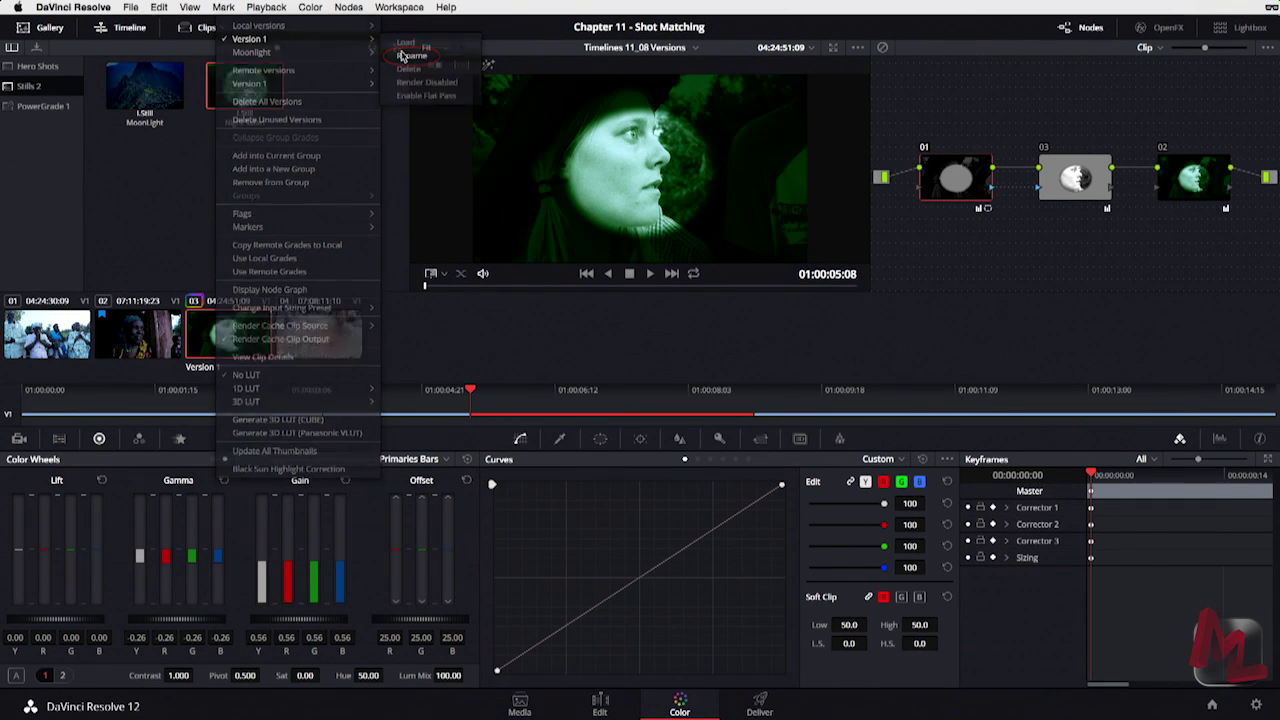
pyautogui.write('Night Safari')
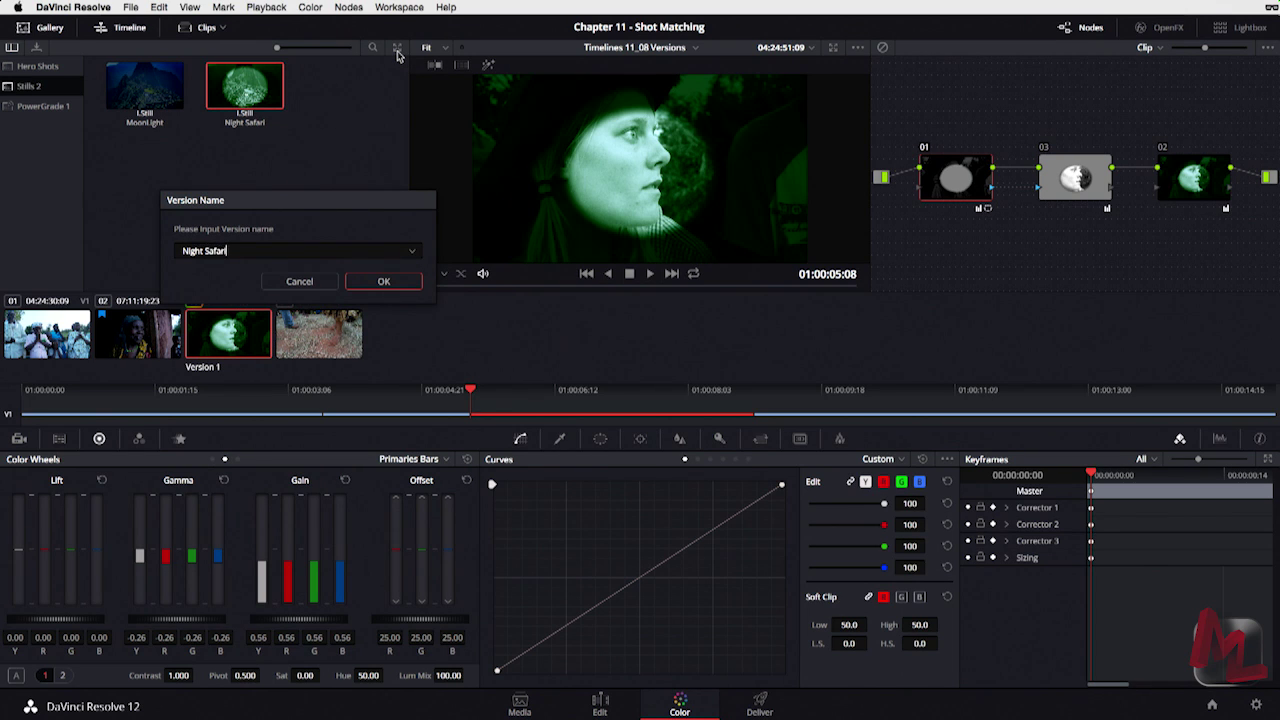
pyautogui.press('Return')
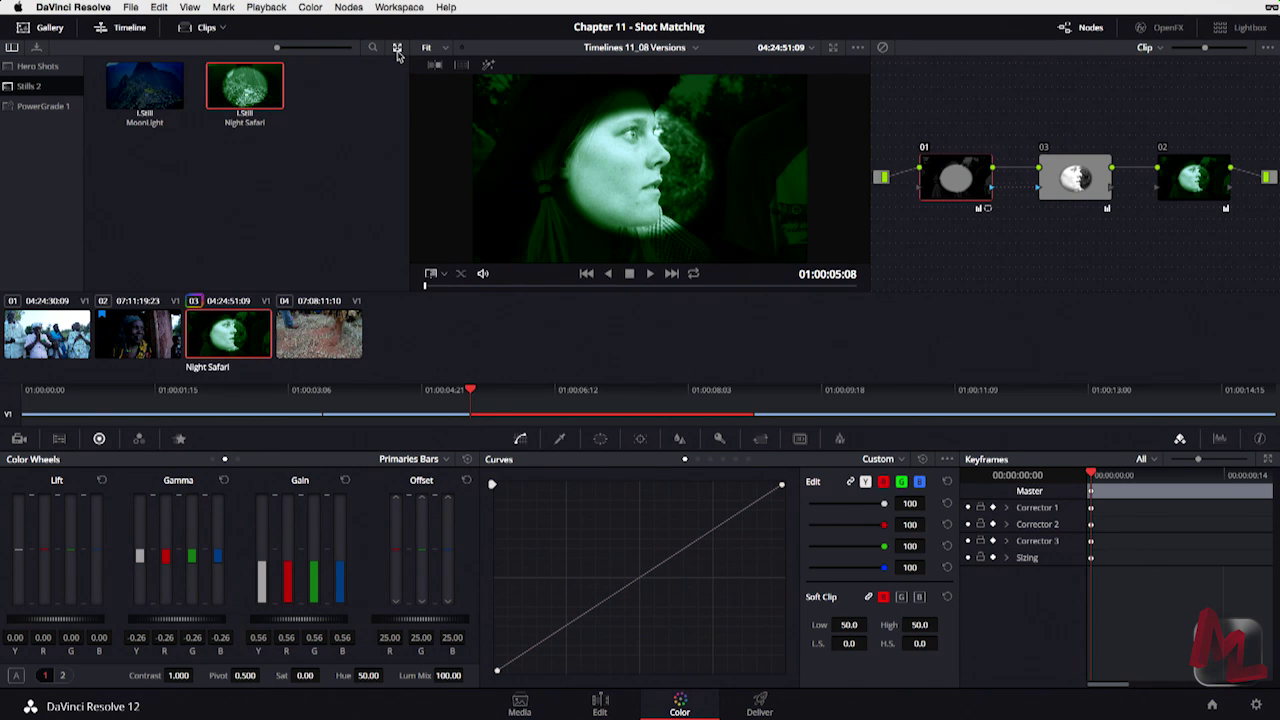
pyautogui.rightClick(228, 333)
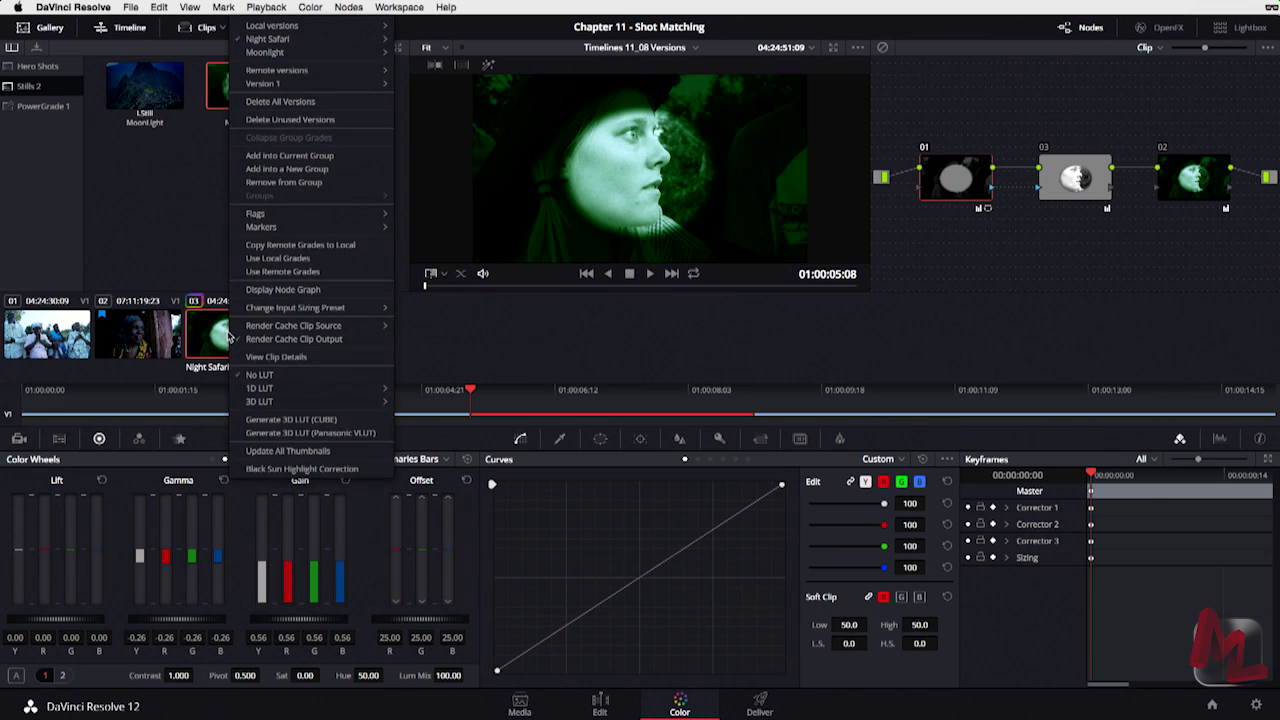
pyautogui.moveTo(285, 53)
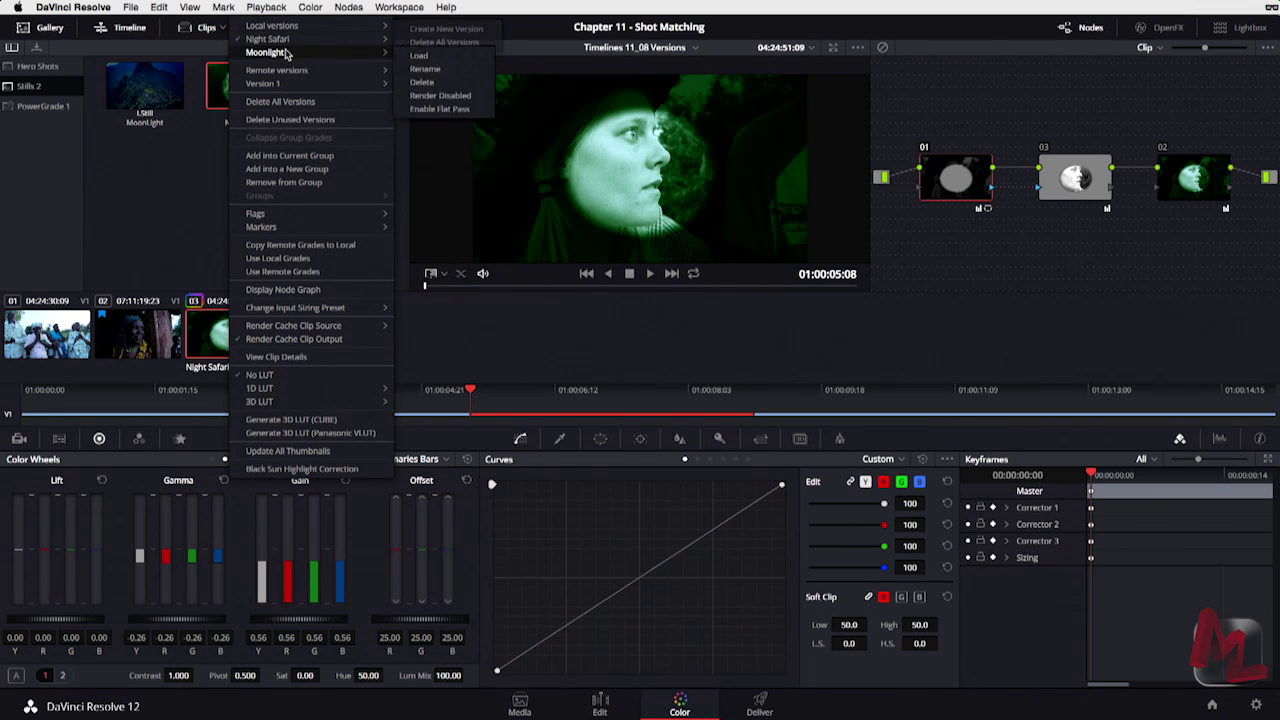
# Load the Moonlight version, apply the Moonlight still's blue grade, and tidy the resulting node graph
pyautogui.click(416, 56)
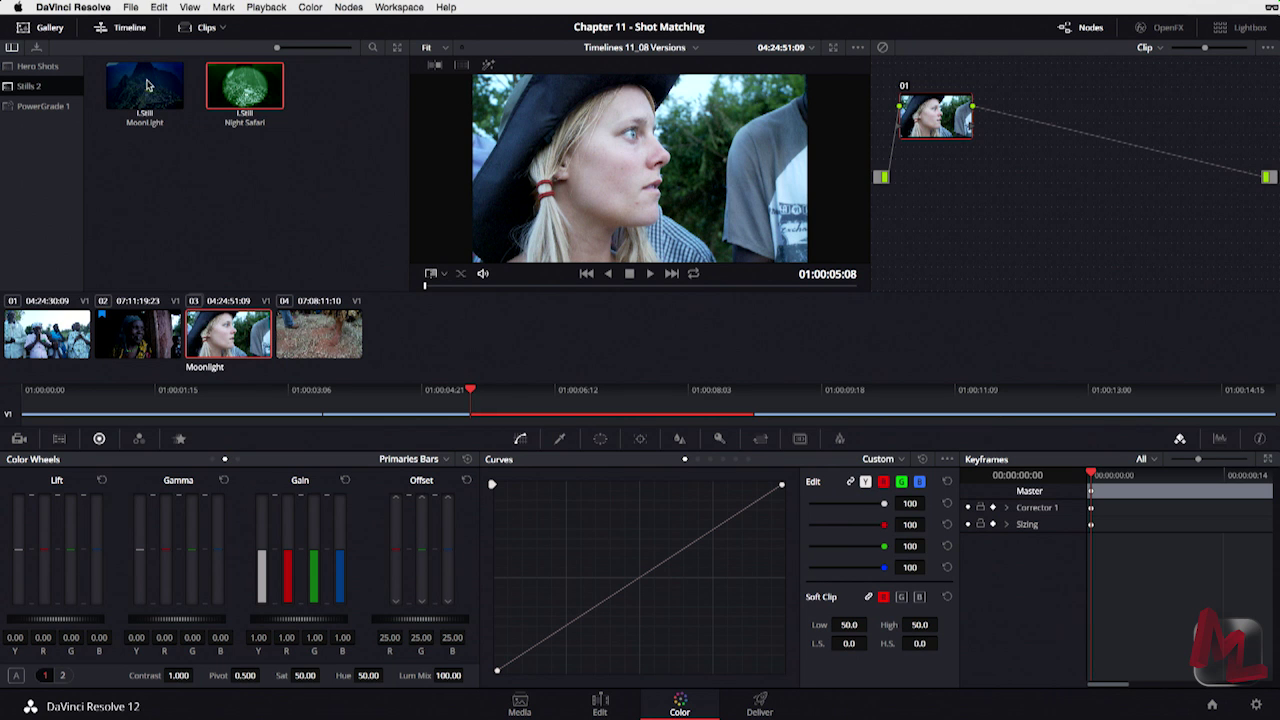
pyautogui.doubleClick(146, 85)
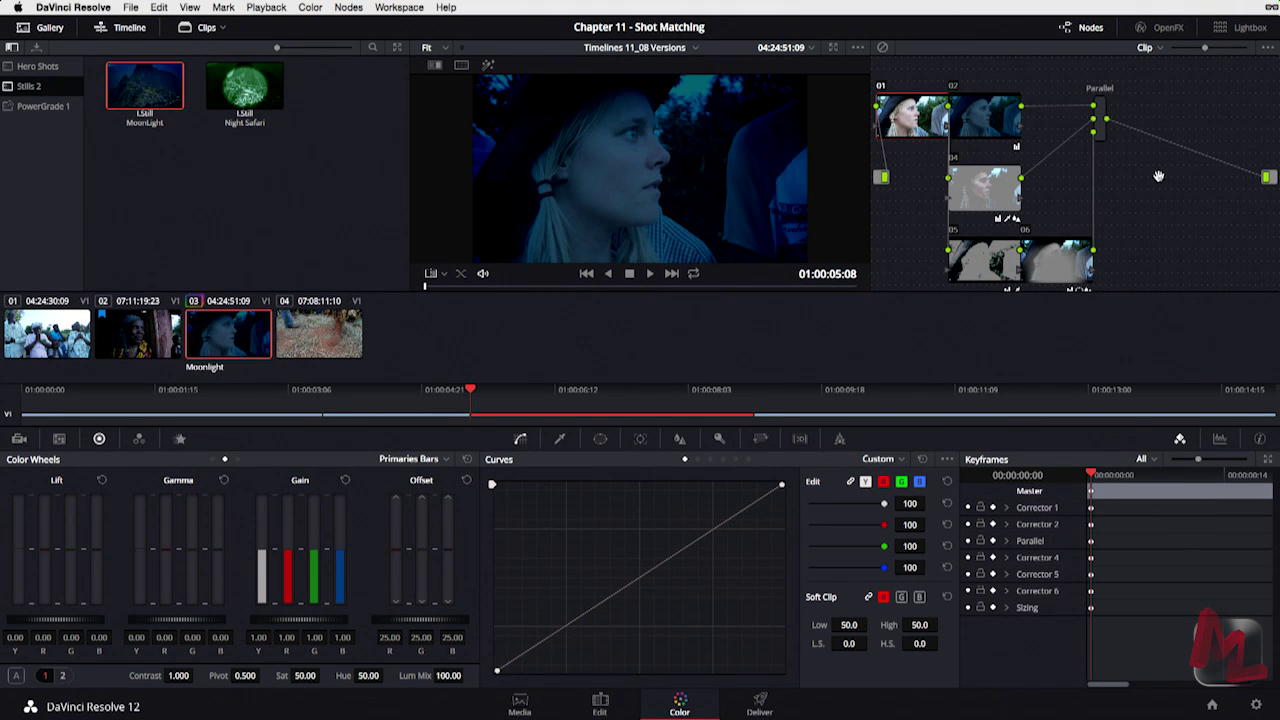
pyautogui.rightClick(1185, 228)
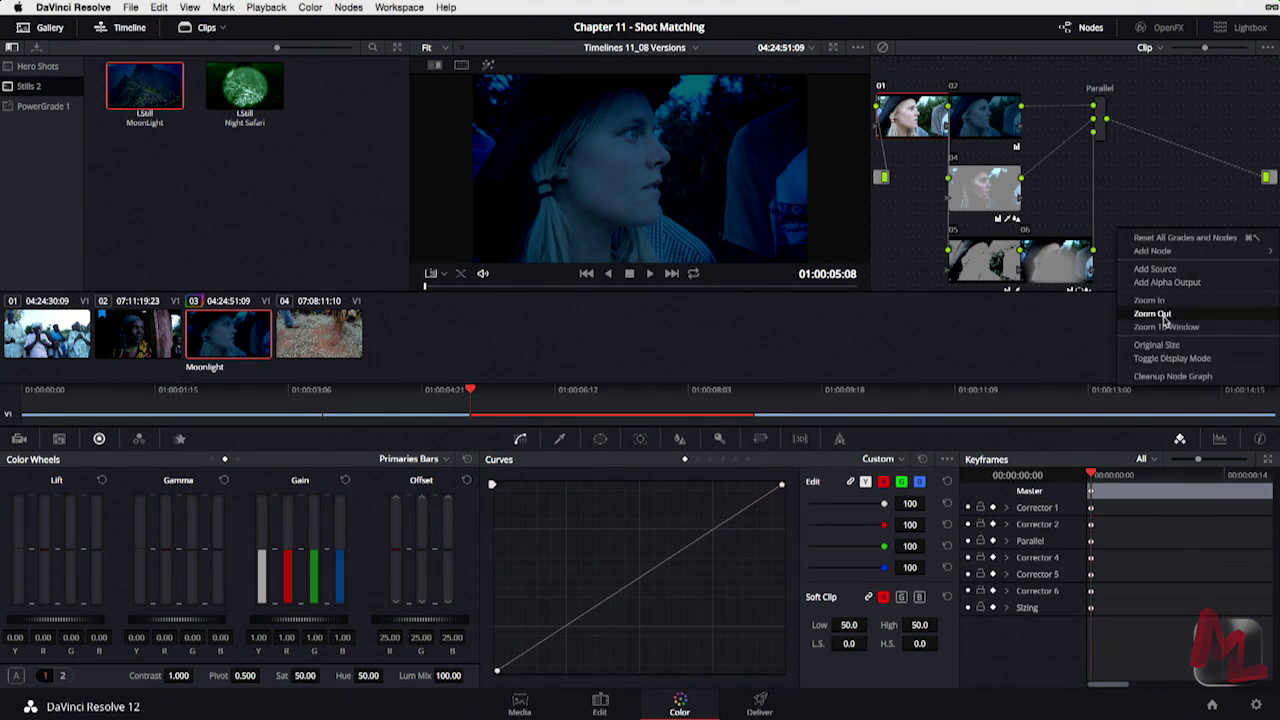
pyautogui.click(1173, 377)
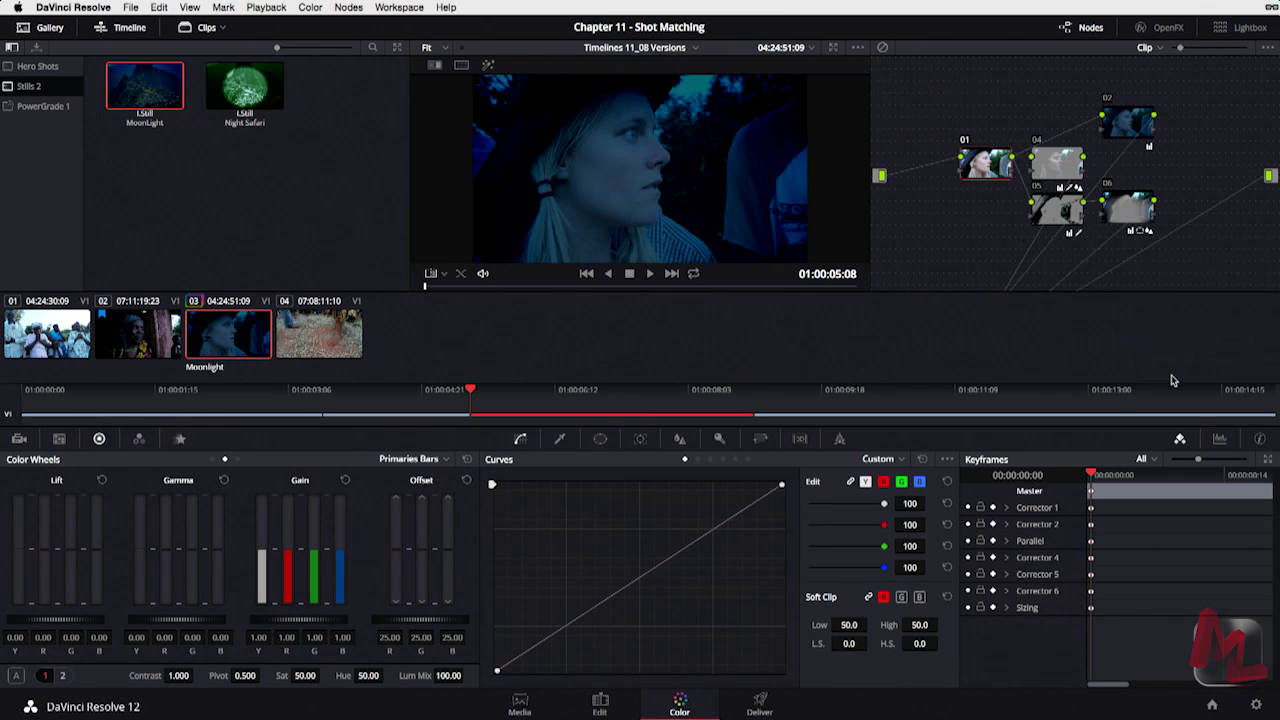
pyautogui.rightClick(1172, 259)
pyautogui.click(1183, 407)
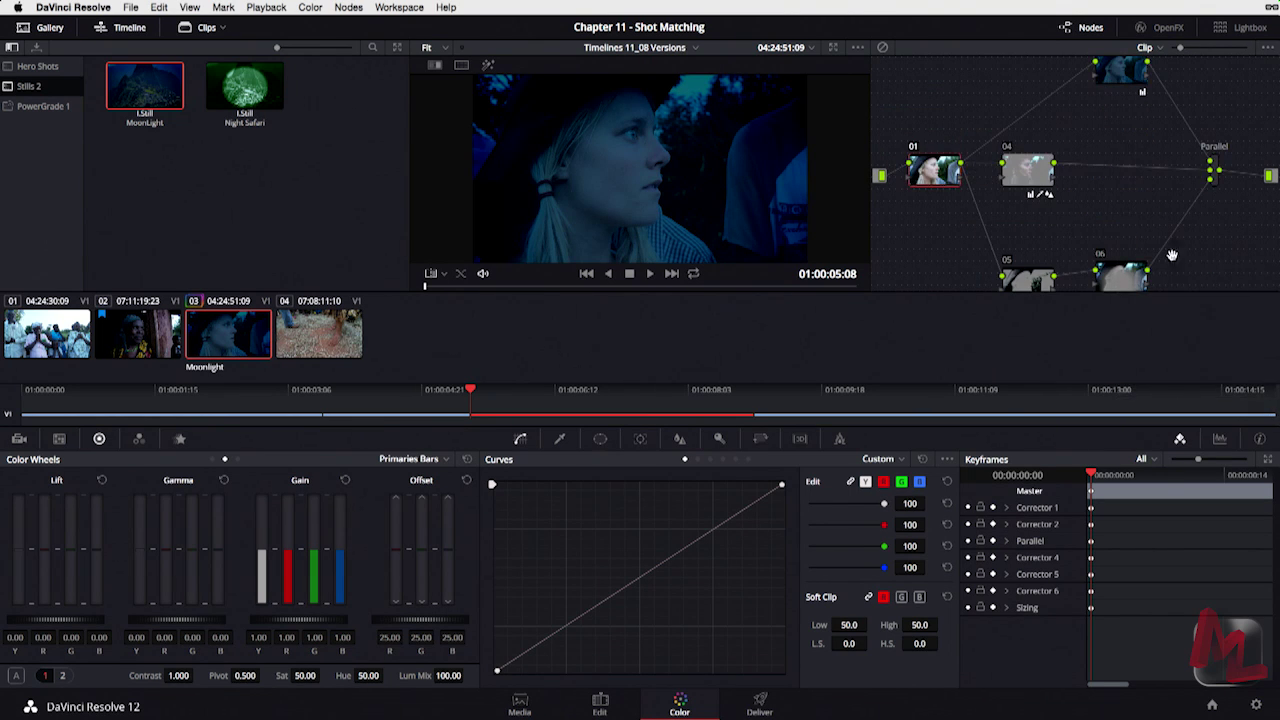
pyautogui.moveTo(1180, 48); pyautogui.dragTo(1172, 48)
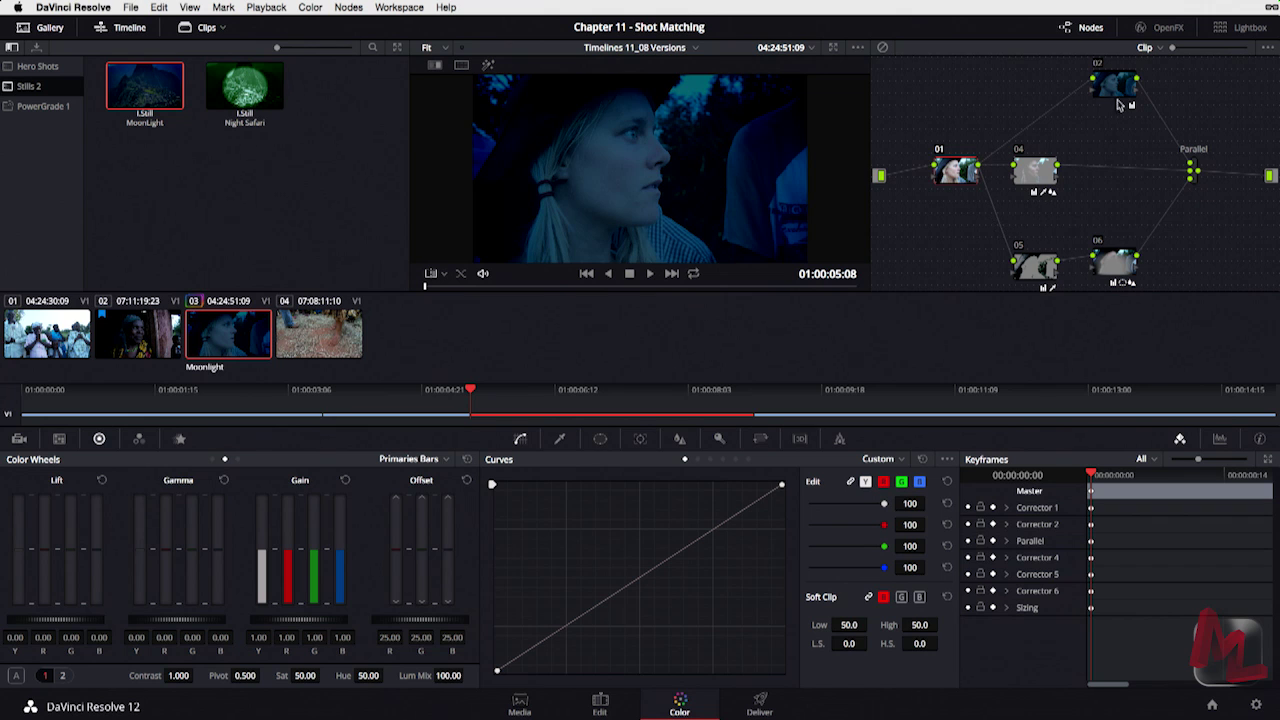
pyautogui.moveTo(1108, 88); pyautogui.dragTo(1090, 98)
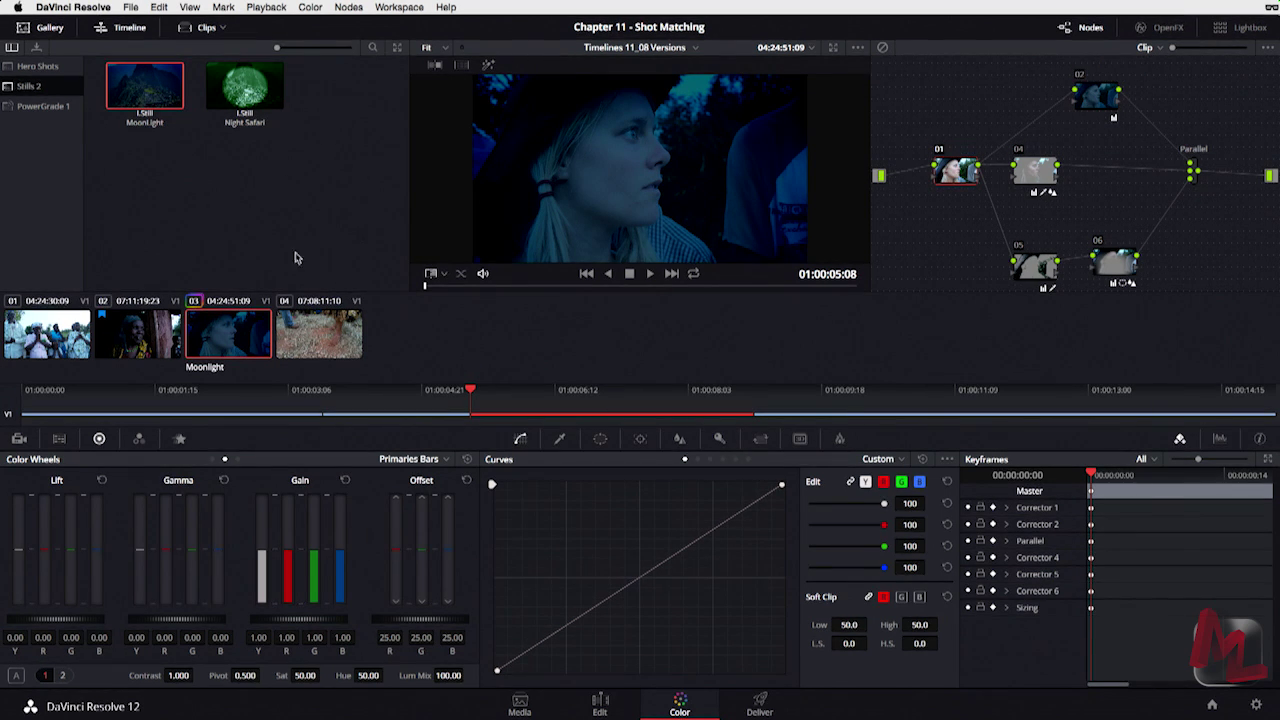
# Load clip 03's Night Safari version to bring back the green night-vision grade
pyautogui.rightClick(218, 340)
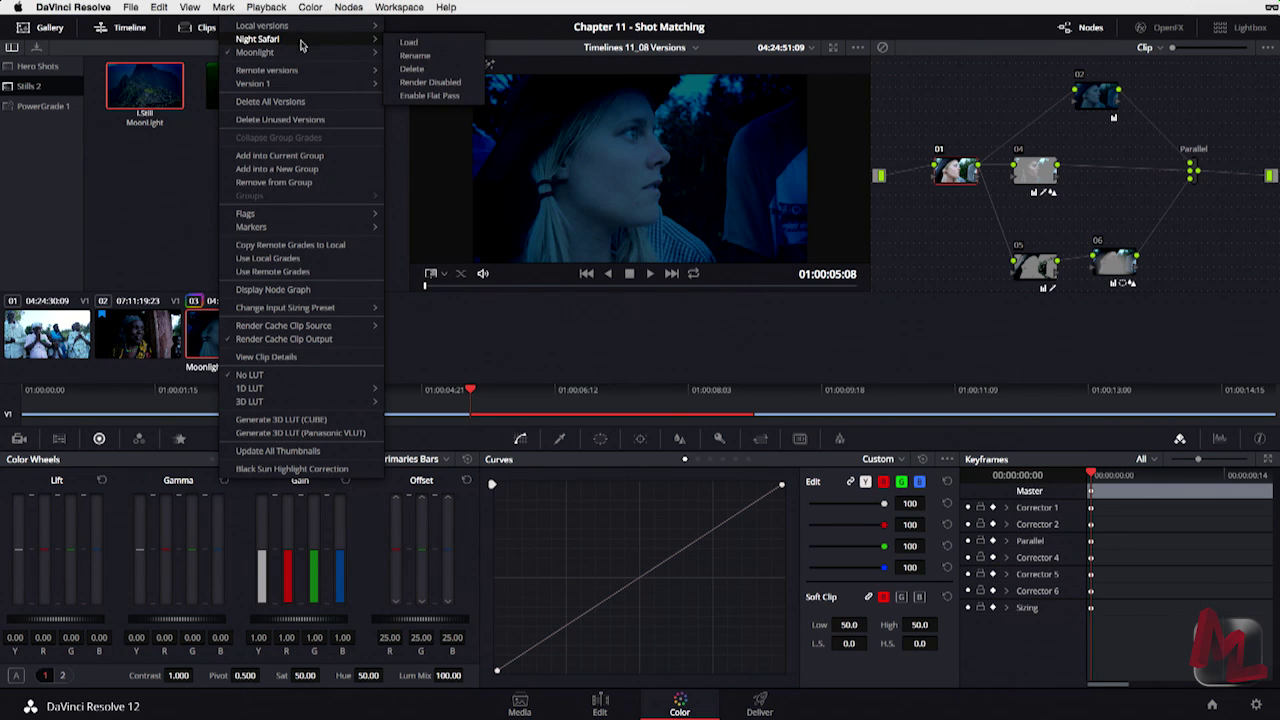
pyautogui.click(406, 44)
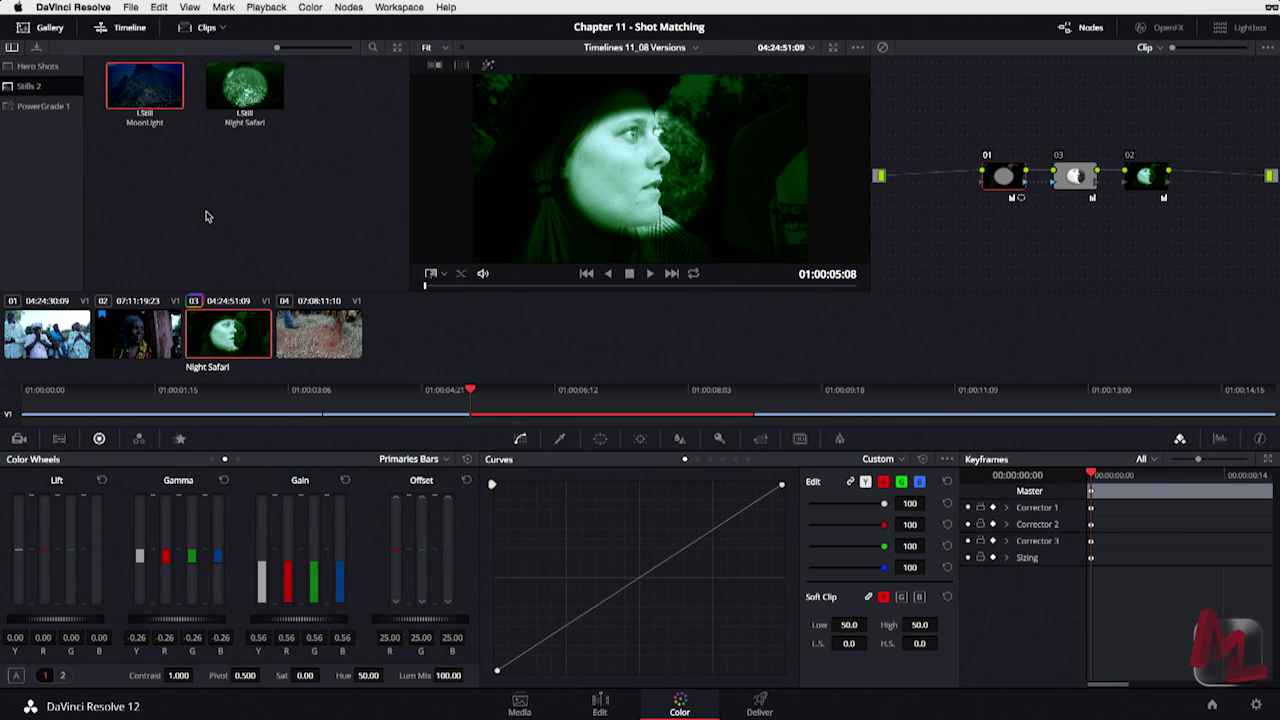
pyautogui.click(310, 7)
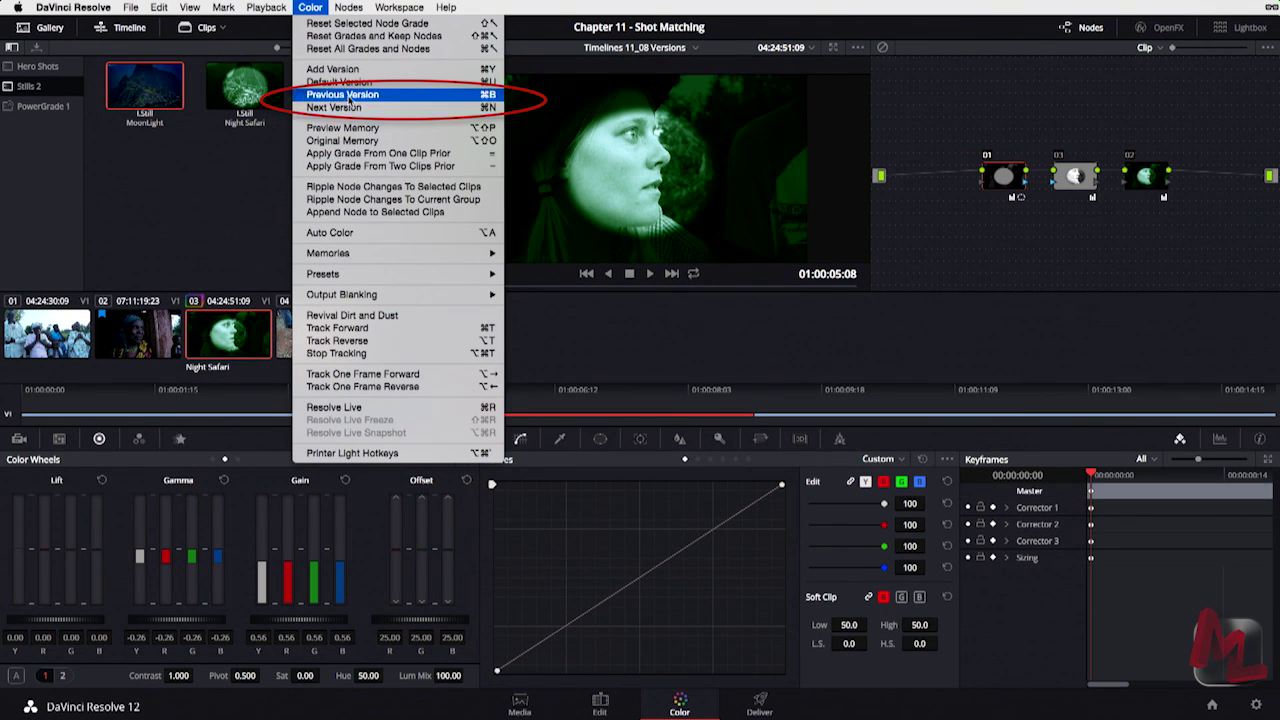
# Cycle between the Moonlight and Night Safari versions, then add a new Version 3 with Cmd+Y
pyautogui.click(437, 107)
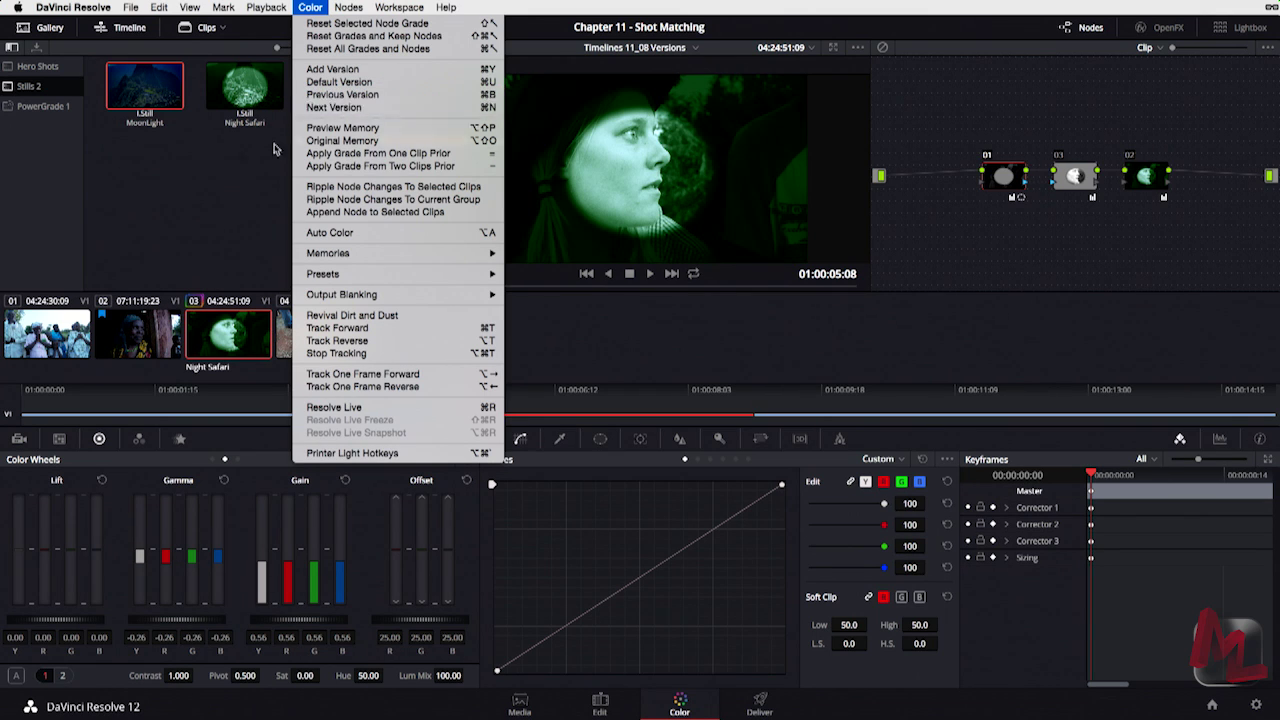
pyautogui.press('super+n')
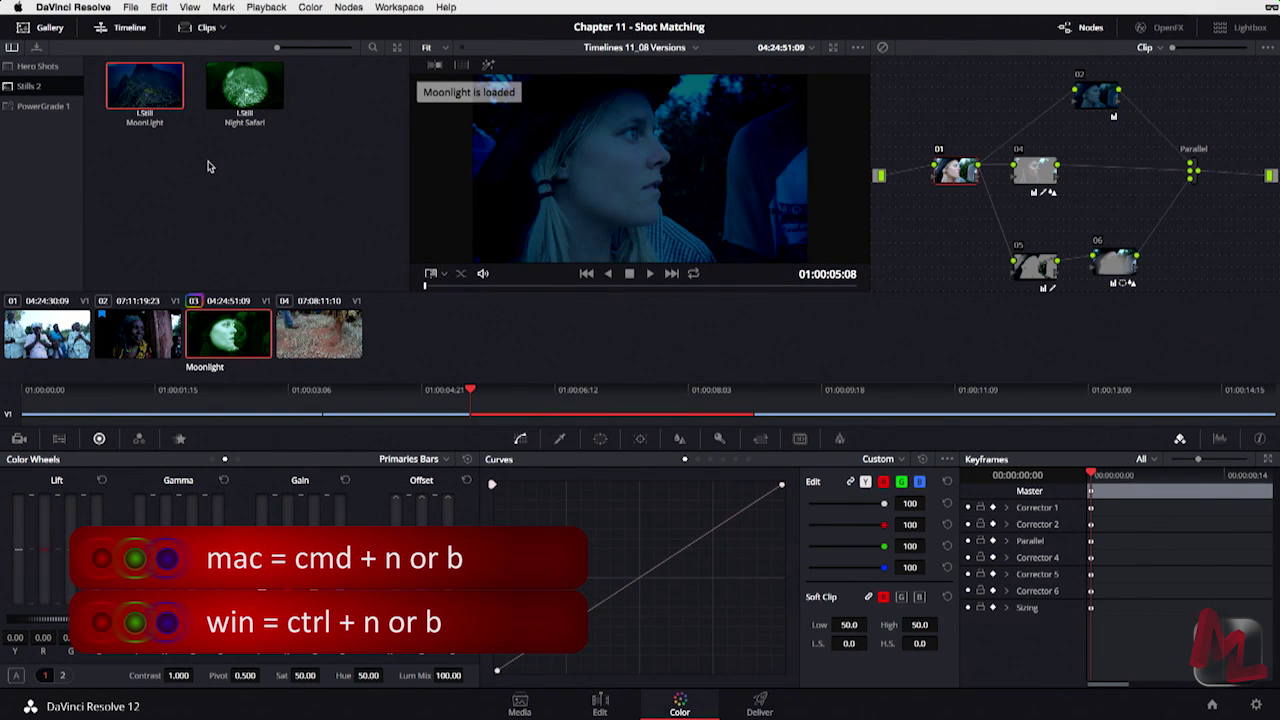
pyautogui.press('super+n')
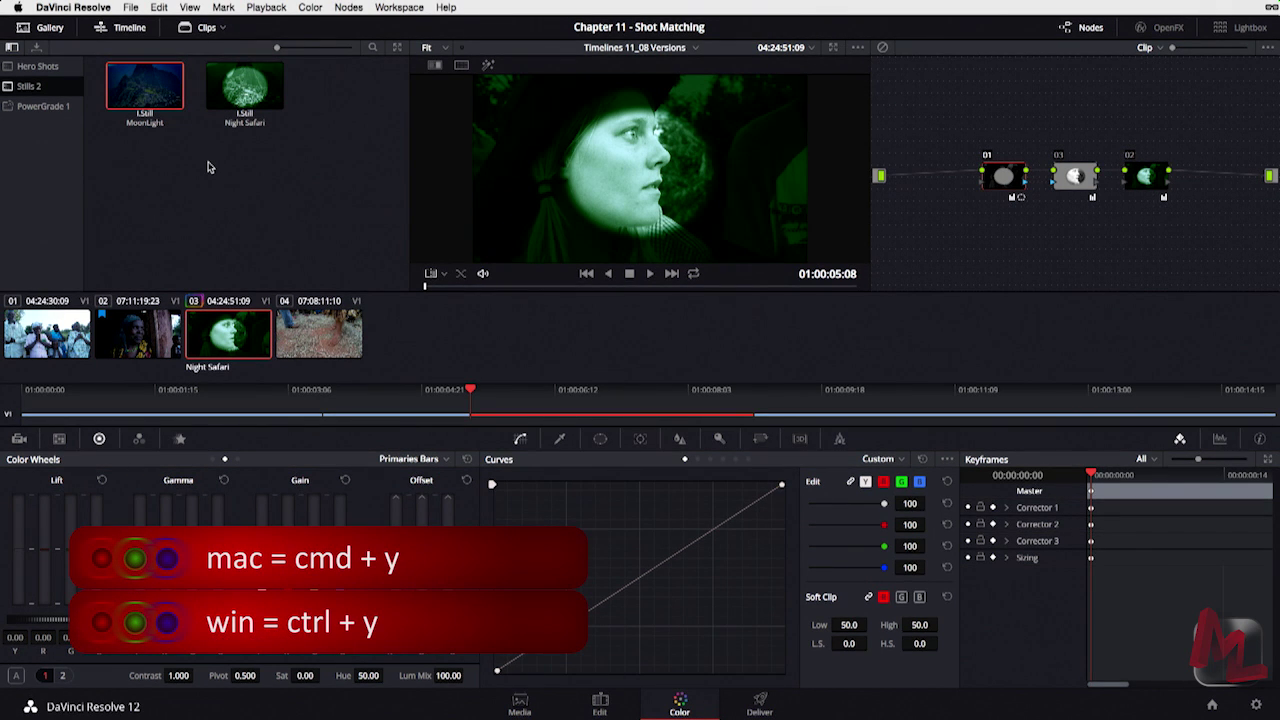
pyautogui.press('super+y')
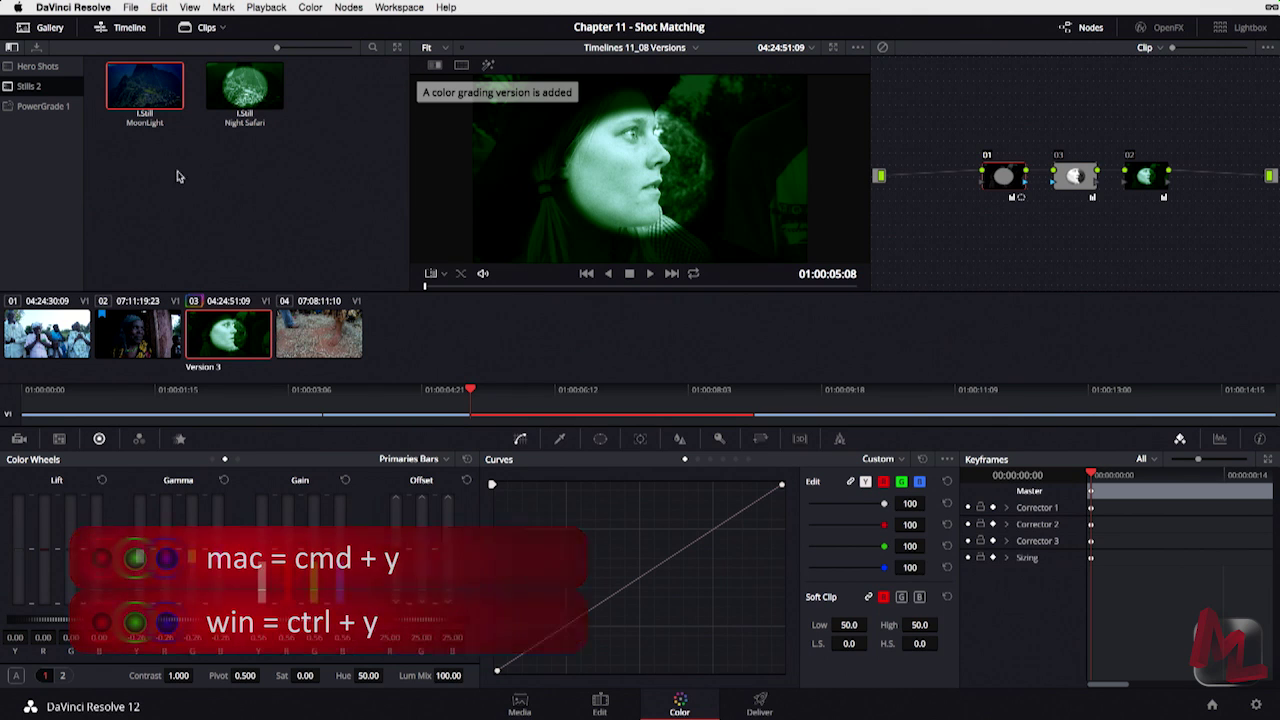